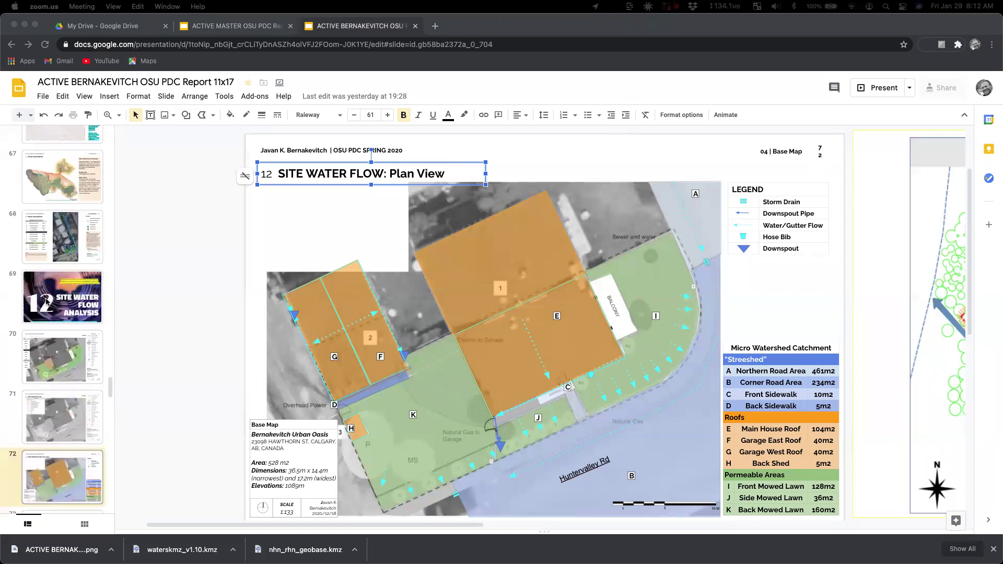
Review the assignment 12 title slide, the Micro Watershed slide and the base map slide against the Site Water Flow plan view.
left_click(41, 299)
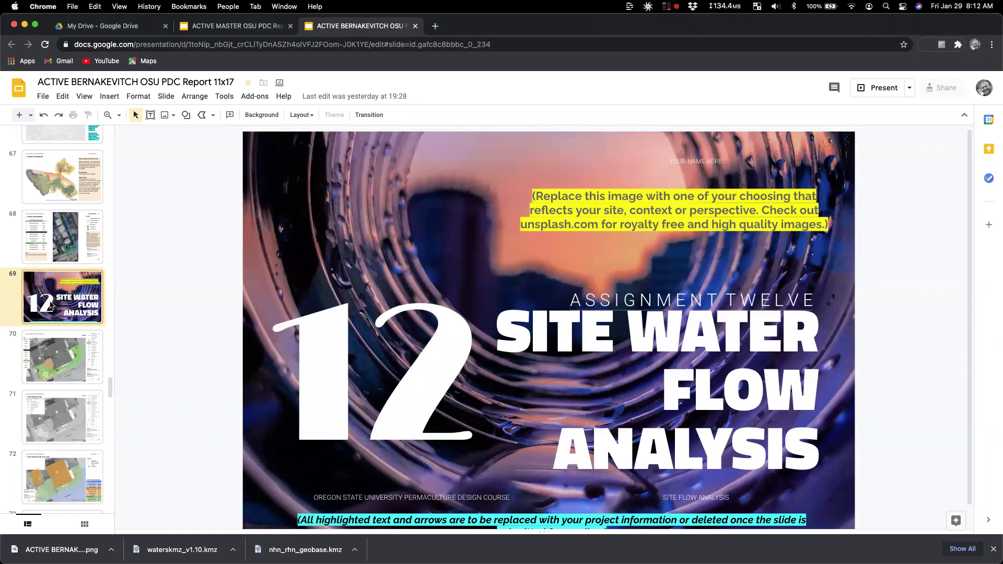
scroll(51, 303, "down", 5)
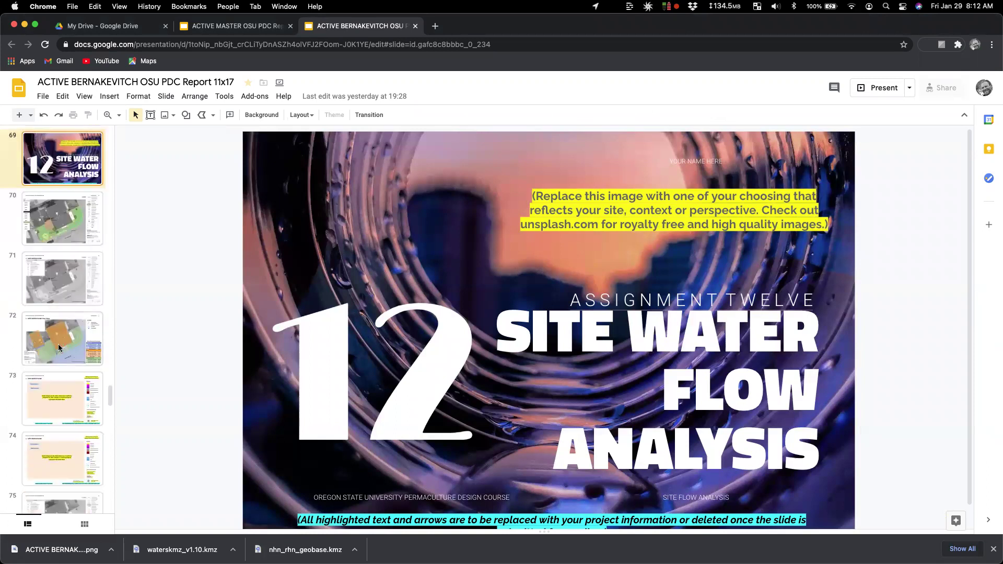
left_click(59, 347)
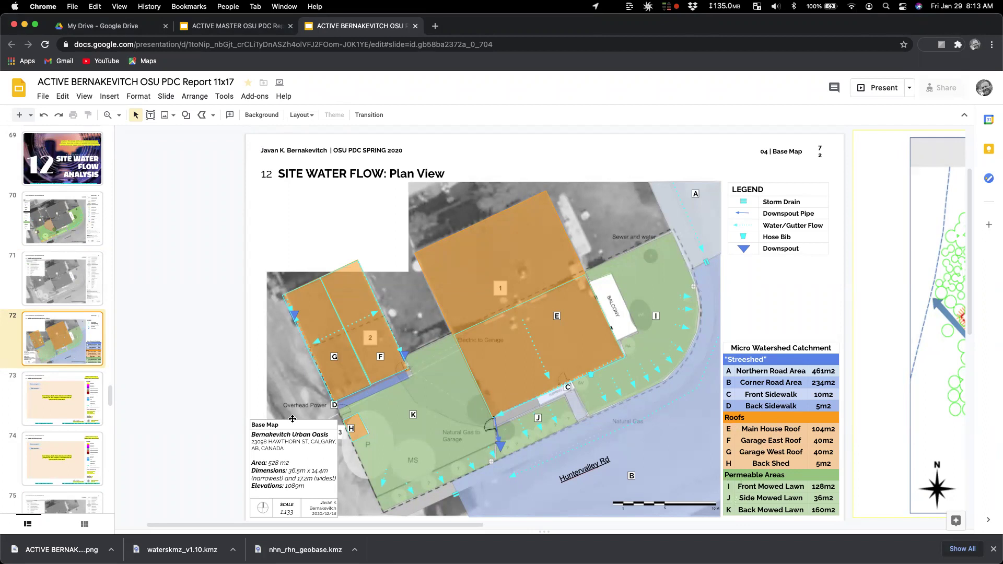
scroll(55, 371, "up", 4)
scroll(55, 371, "up", 2)
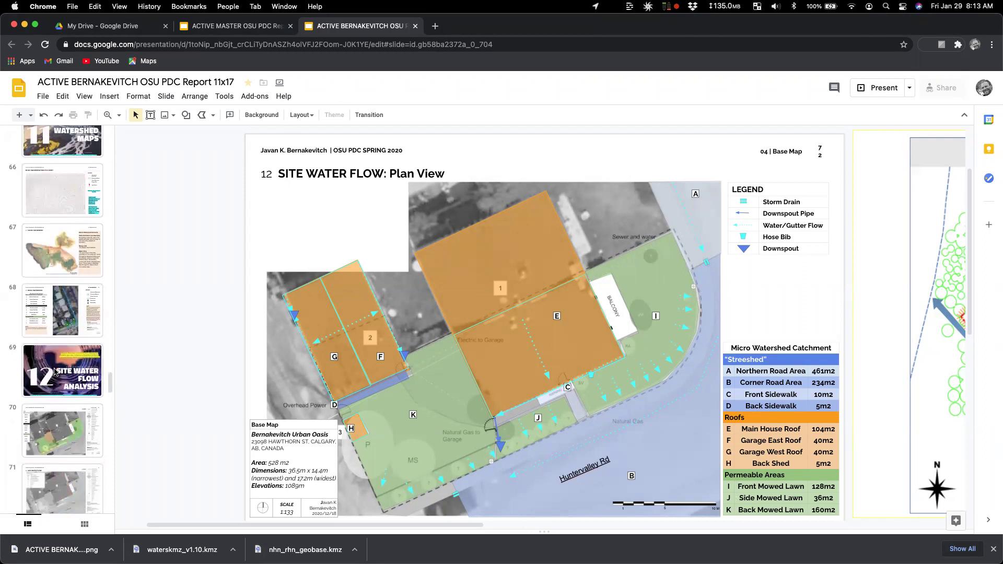
left_click(70, 335)
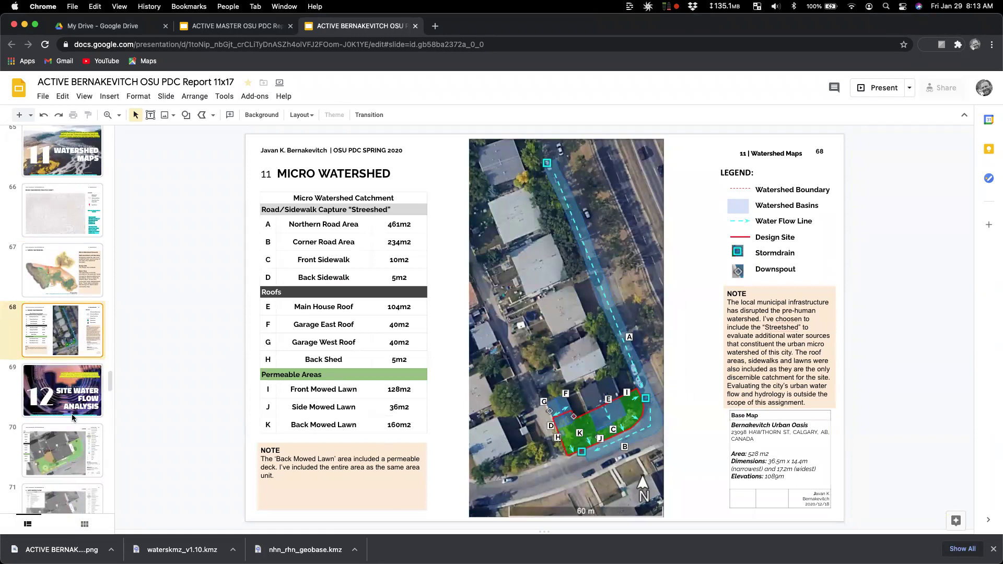
scroll(51, 408, "down", 1)
left_click(52, 407)
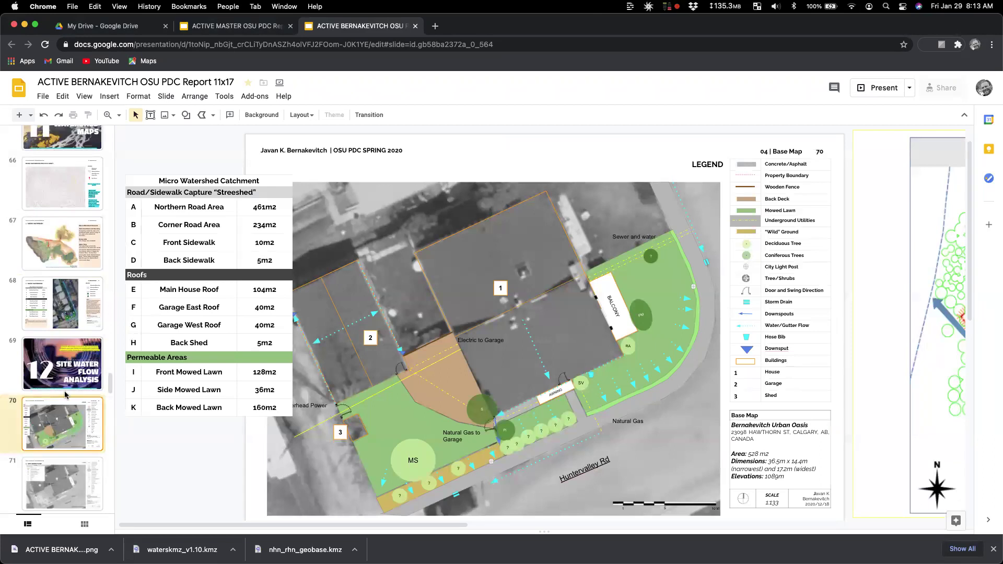
scroll(64, 390, "down", 2)
left_click(67, 426)
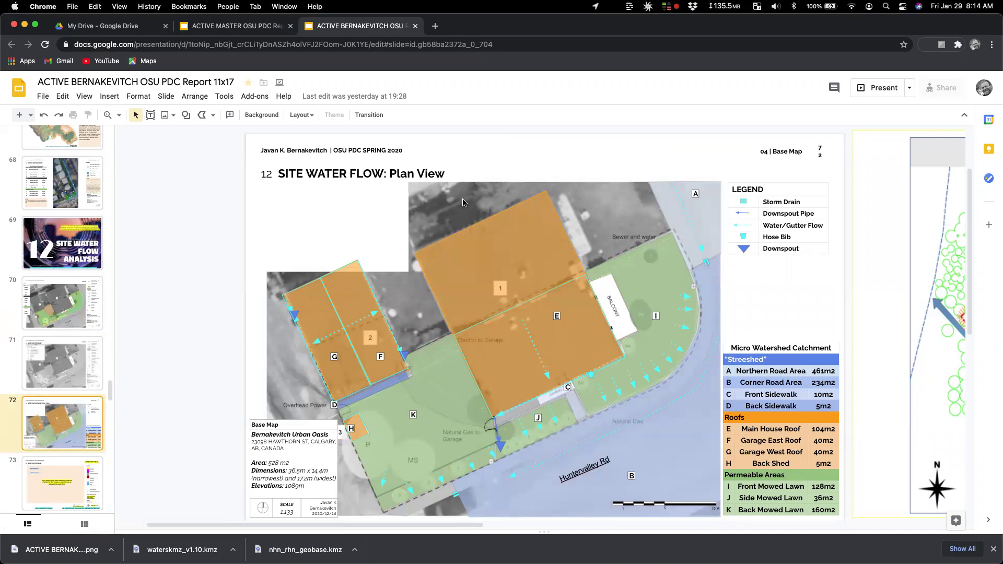
Switch to the master report template and inspect the "Water entering site" and "Water leaving site" arrows on the Site Water Flow slide.
left_click(233, 28)
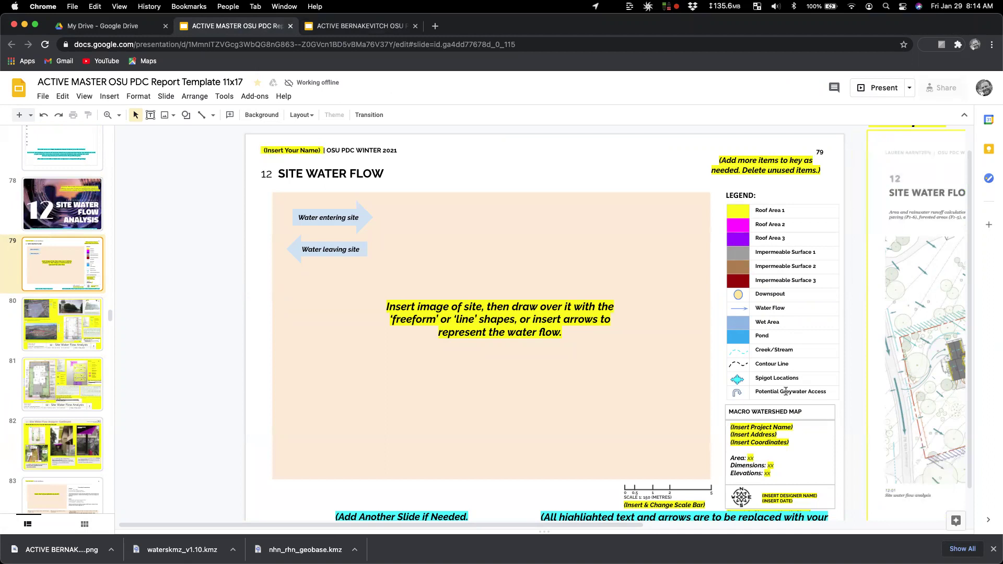
left_click(312, 213)
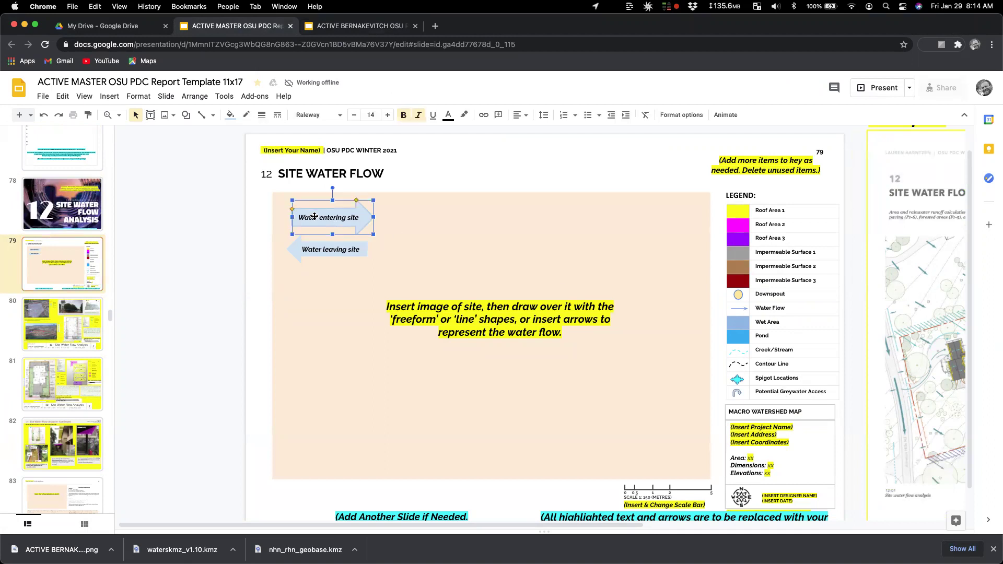
left_click(326, 243)
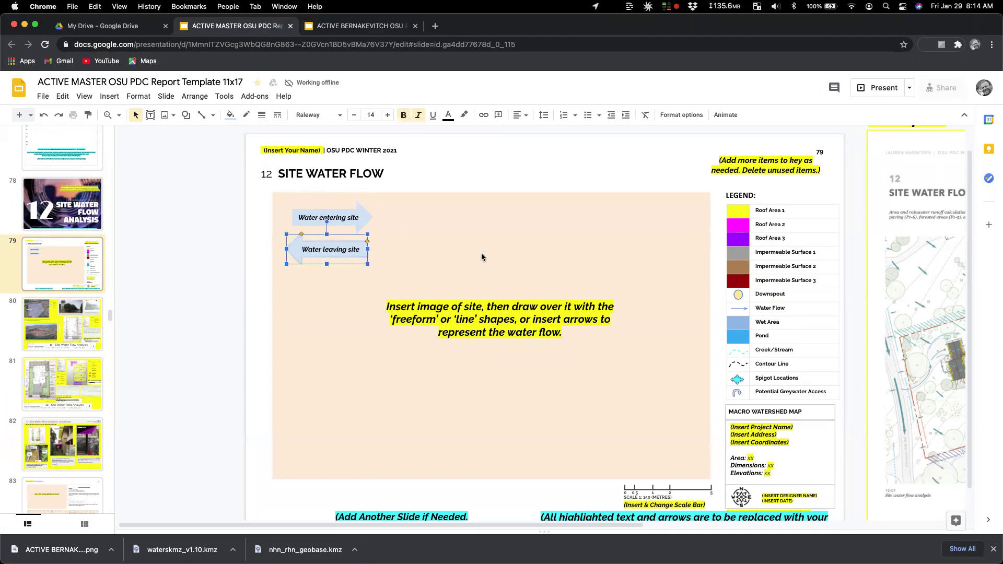
left_click(361, 27)
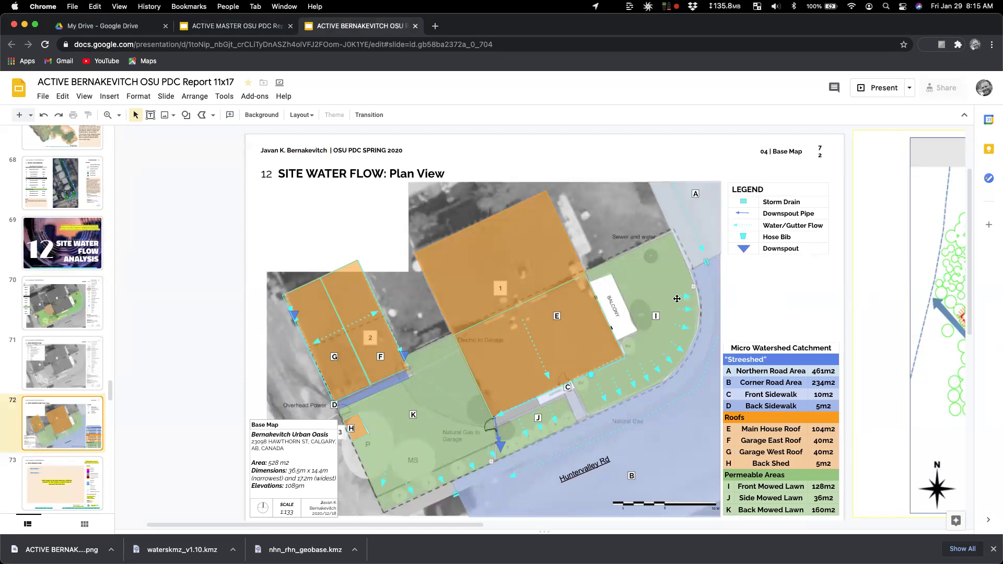
left_click(544, 269)
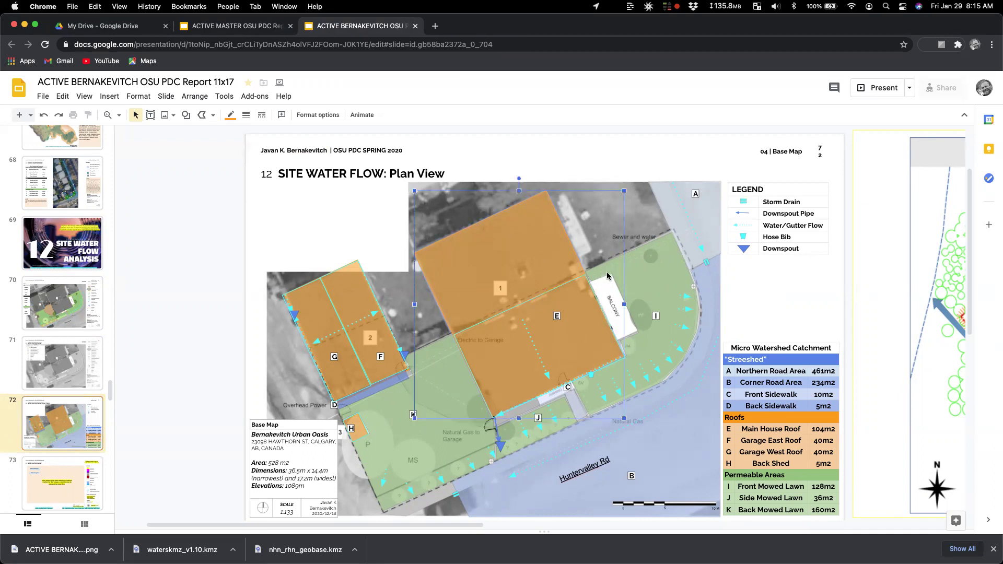
left_click(401, 307)
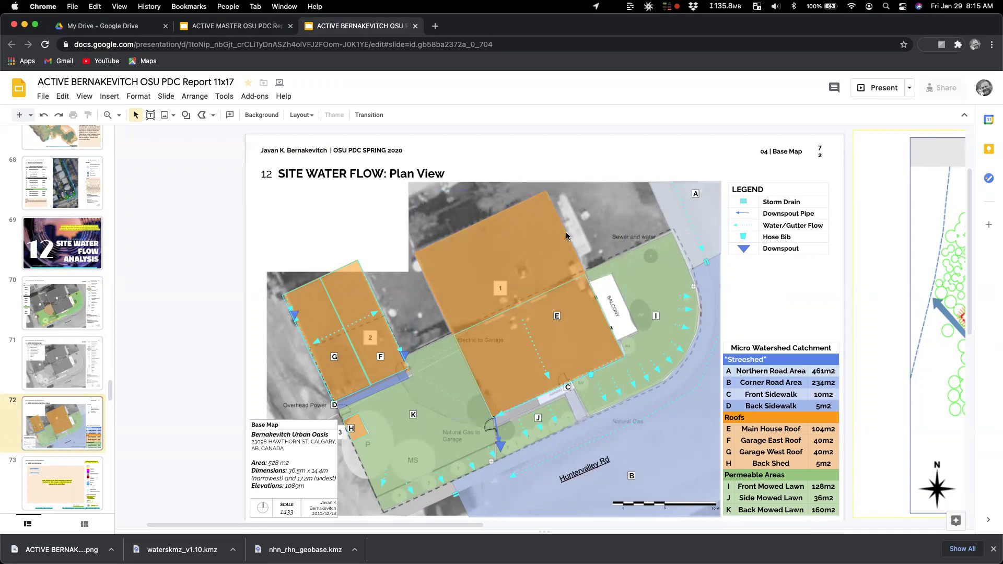
Draw a closed four-sided polygon over the uncoloured ground between the main house roof, the front lawn and the northern road area.
left_click(204, 116)
key("Escape")
left_click(203, 120)
left_click_drag(649, 181, 584, 279)
left_click(585, 273)
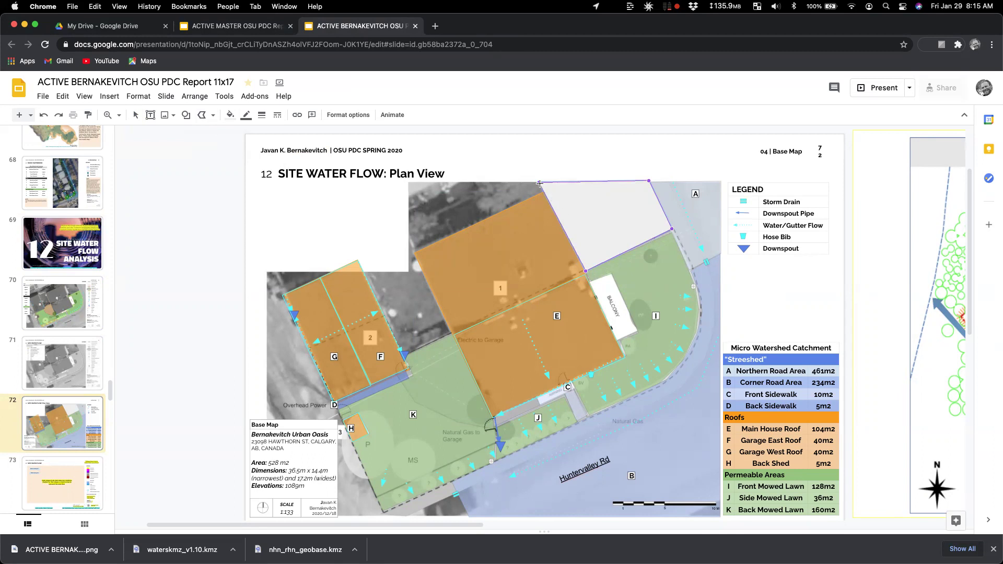
left_click_drag(539, 184, 544, 183)
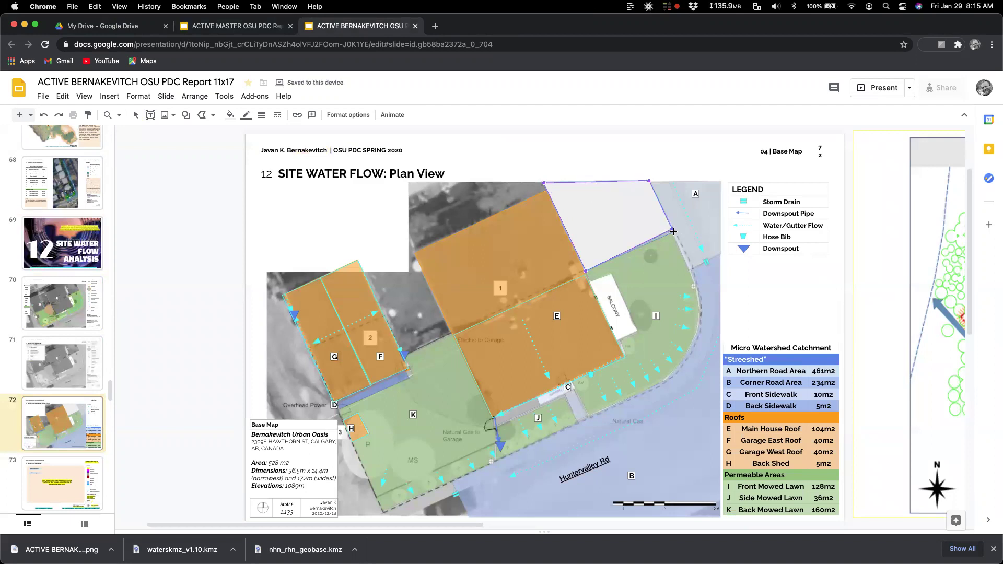
left_click_drag(673, 230, 673, 232)
Fill the new polygon with green and make it semi-transparent using the custom color #00ff0091.
left_click(231, 115)
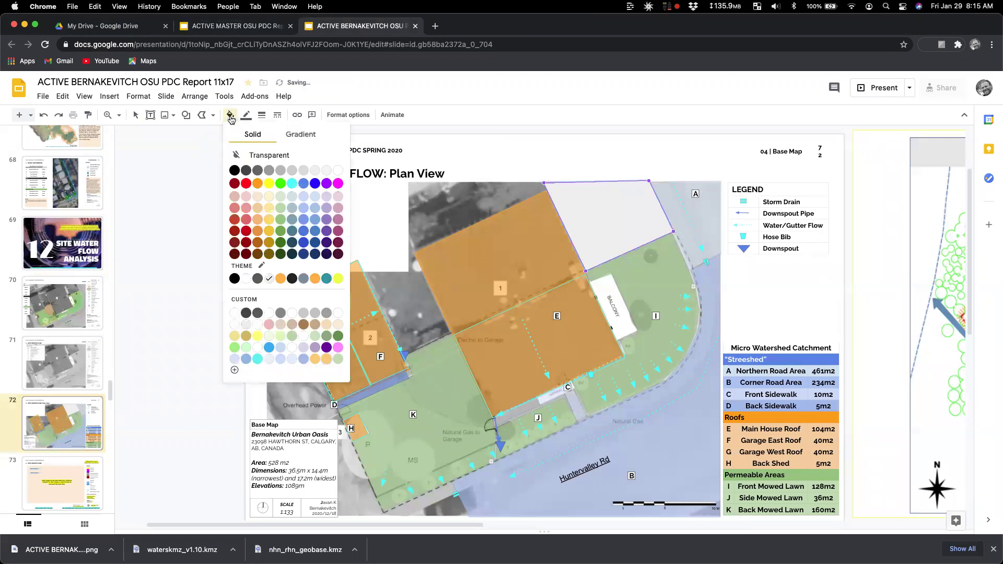
left_click(282, 183)
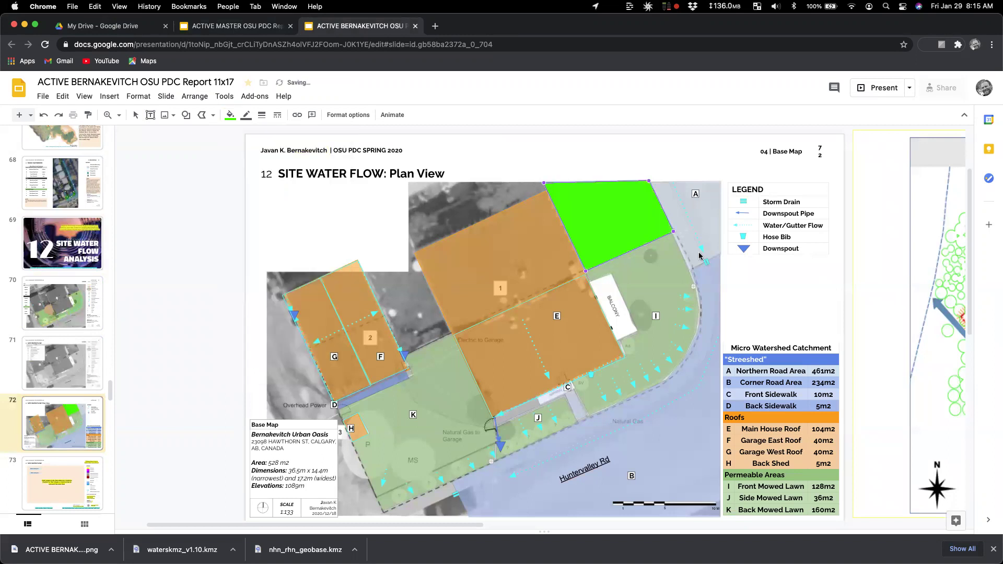
left_click(230, 115)
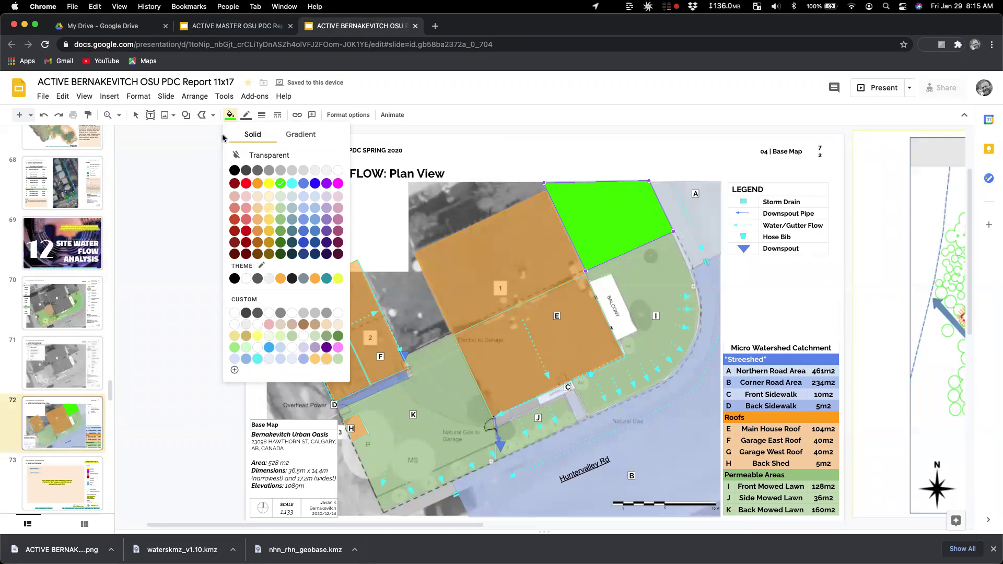
left_click(234, 361)
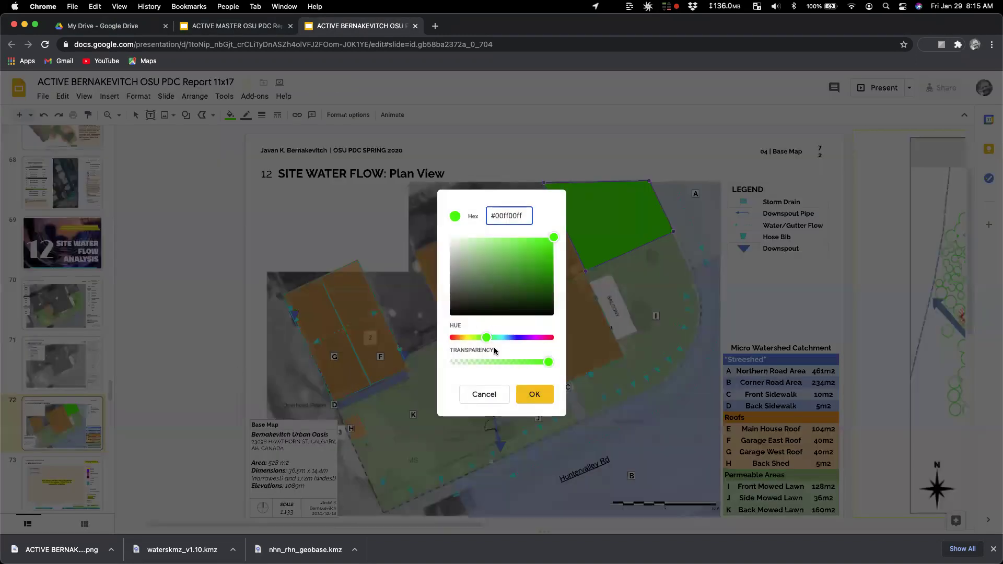
left_click_drag(555, 362, 507, 362)
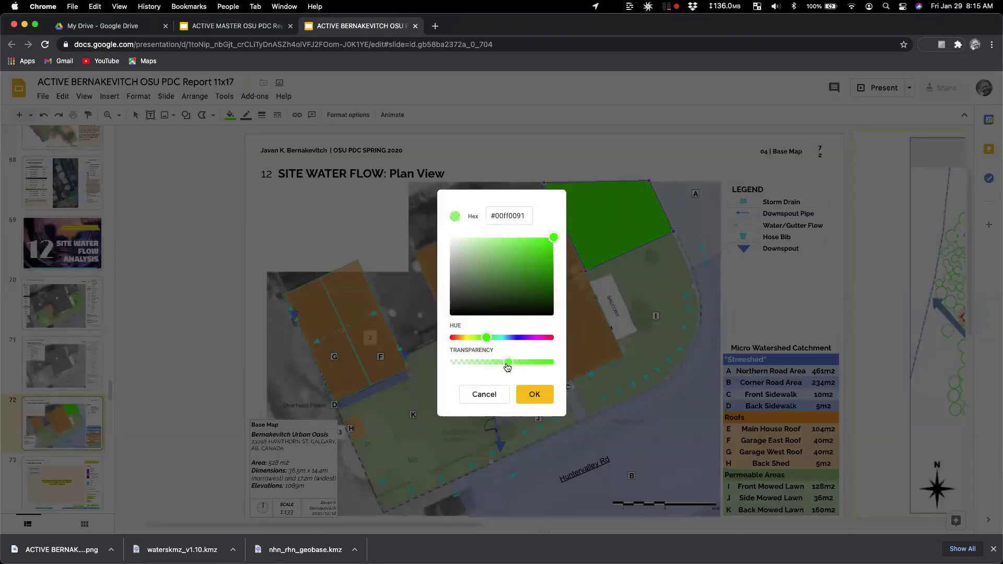
left_click(532, 396)
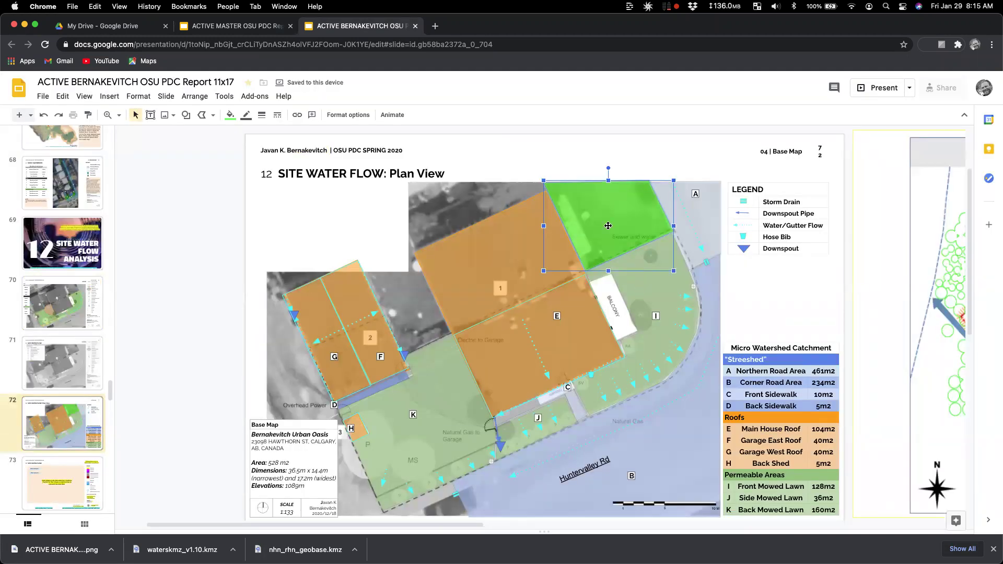
Delete the green demonstration polygon from the plan view.
key("BackSpace")
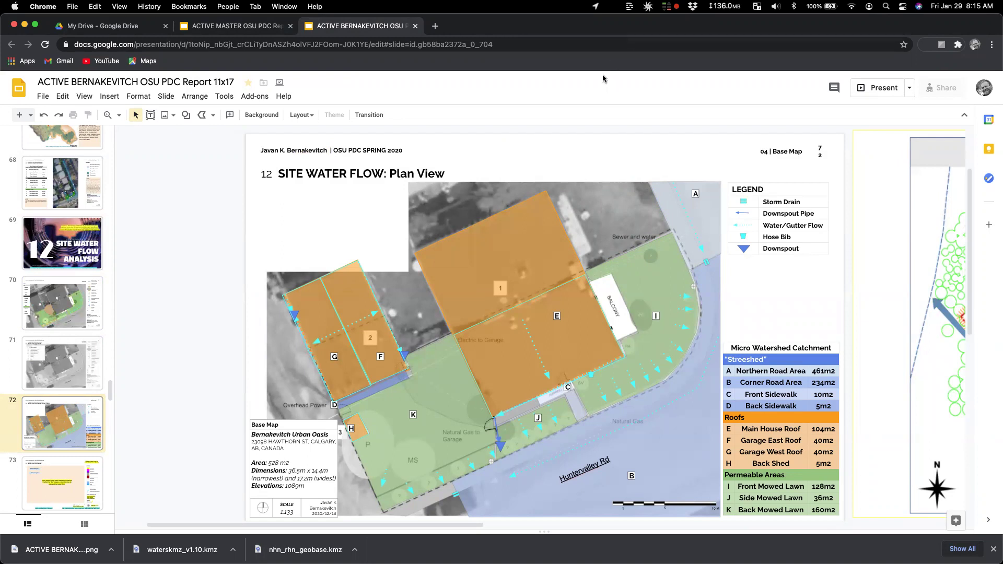
key("super+w")
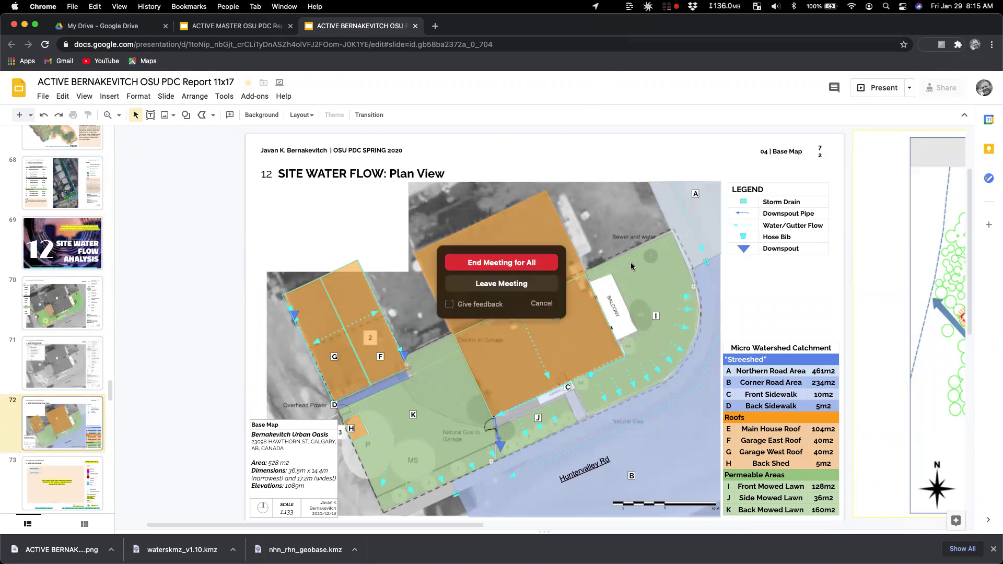